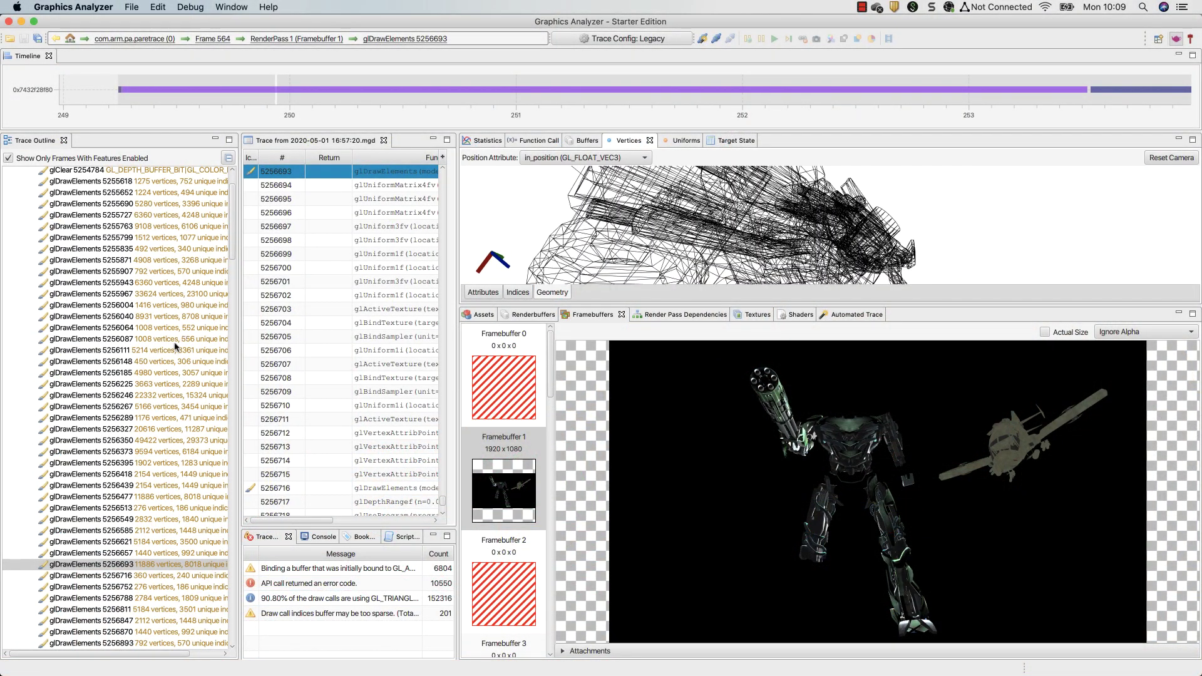
scroll(174, 347, down, 5)
- Select draw call glDrawElements 5257049 in the Trace Outline
click(109, 477)
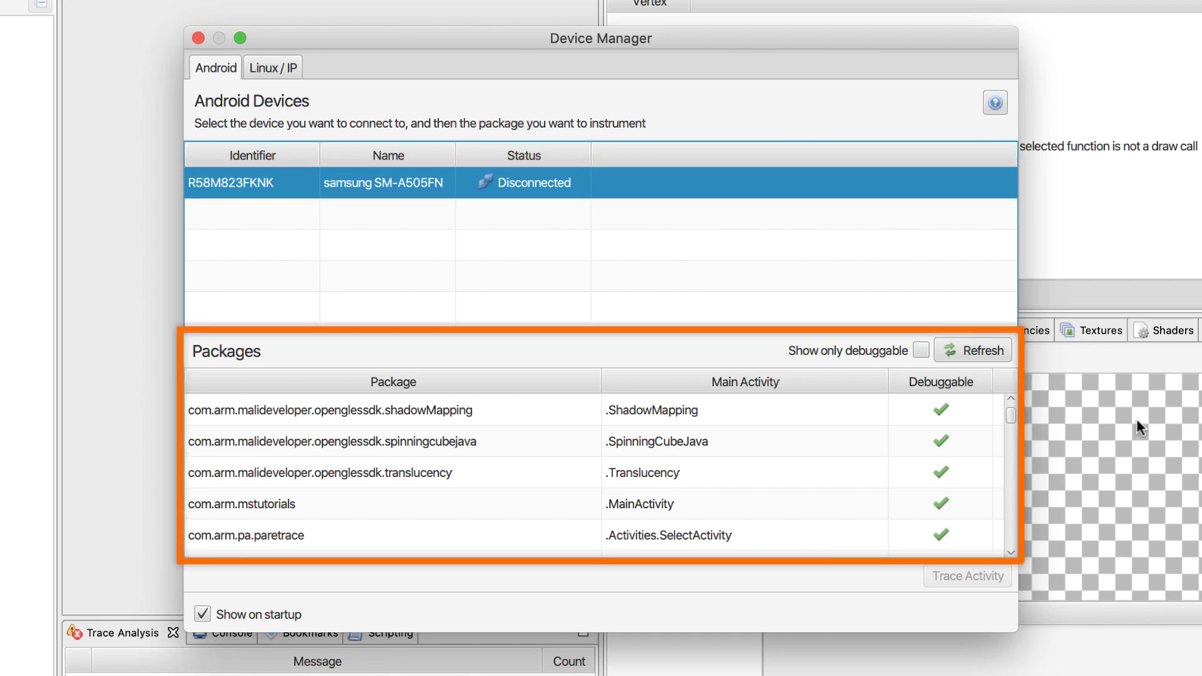
- Begin tracing the com.arm.pa.paretrace package on the connected Samsung phone
click(807, 536)
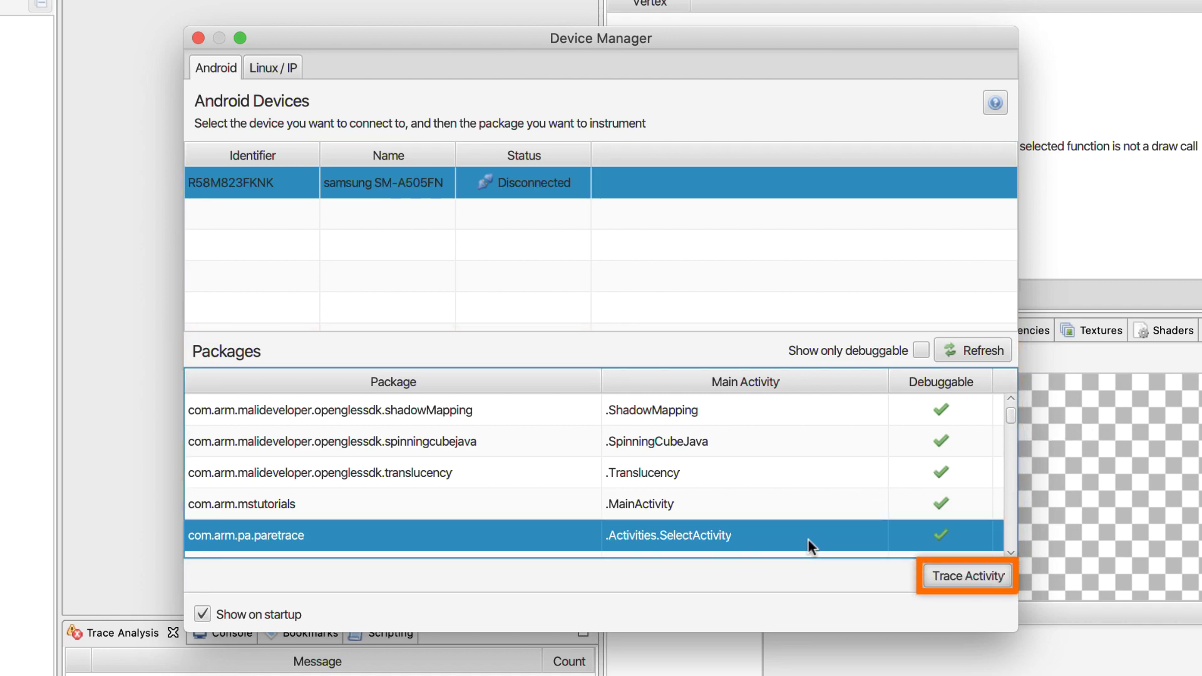
click(966, 576)
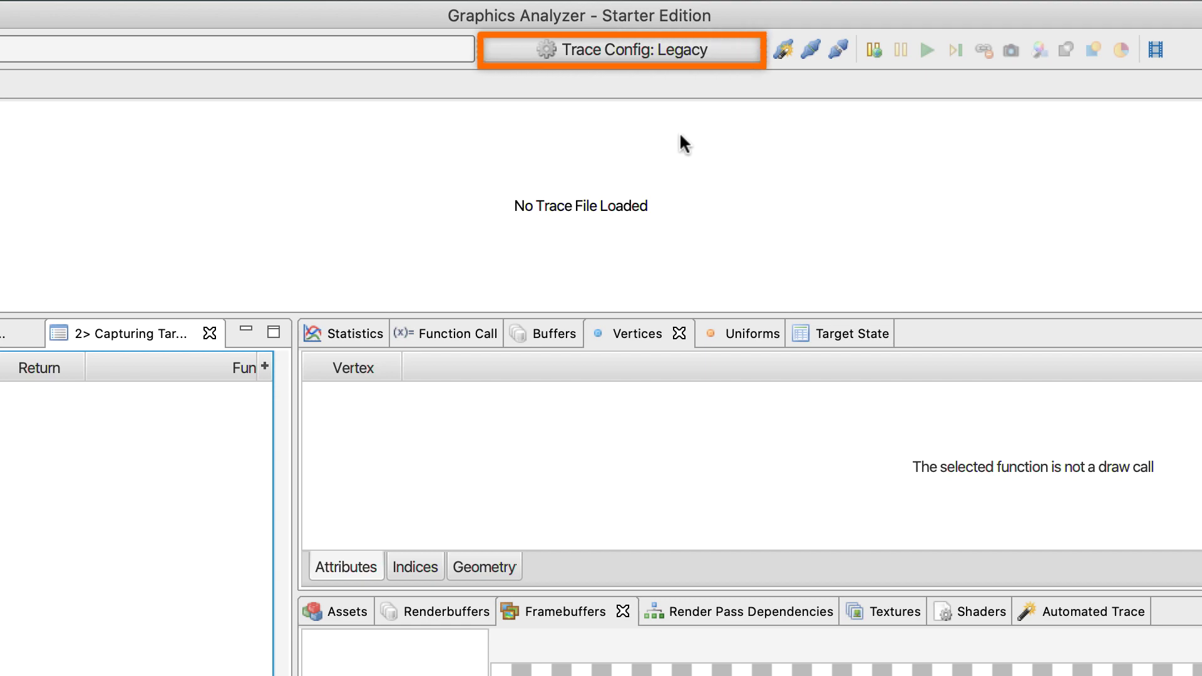
- Review the Legacy trace configuration popover and dismiss it
click(667, 50)
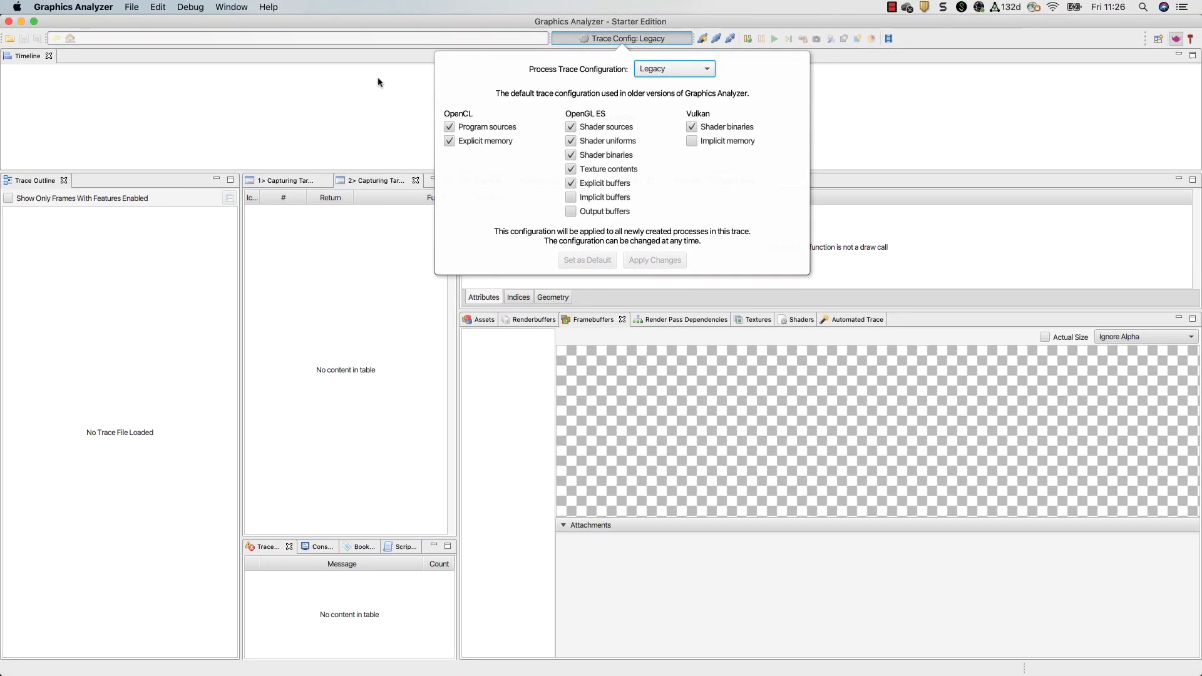
click(378, 83)
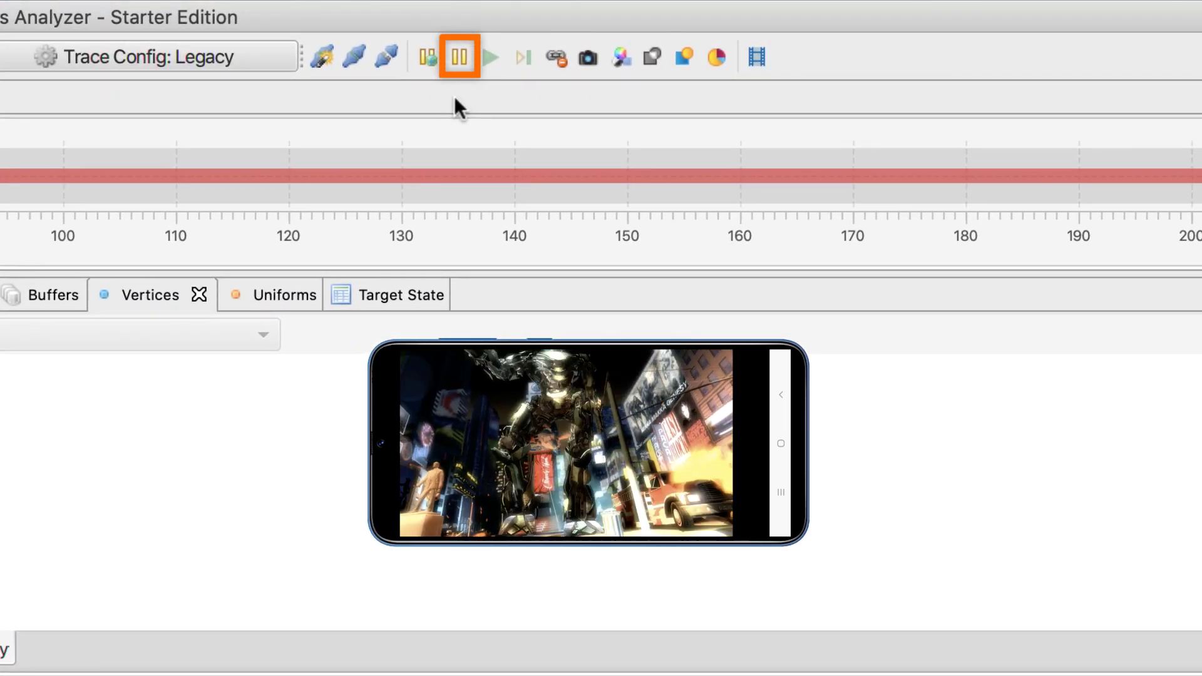
- Pause the app, step it forward three frames, then capture a frame with framebuffer contents
click(457, 58)
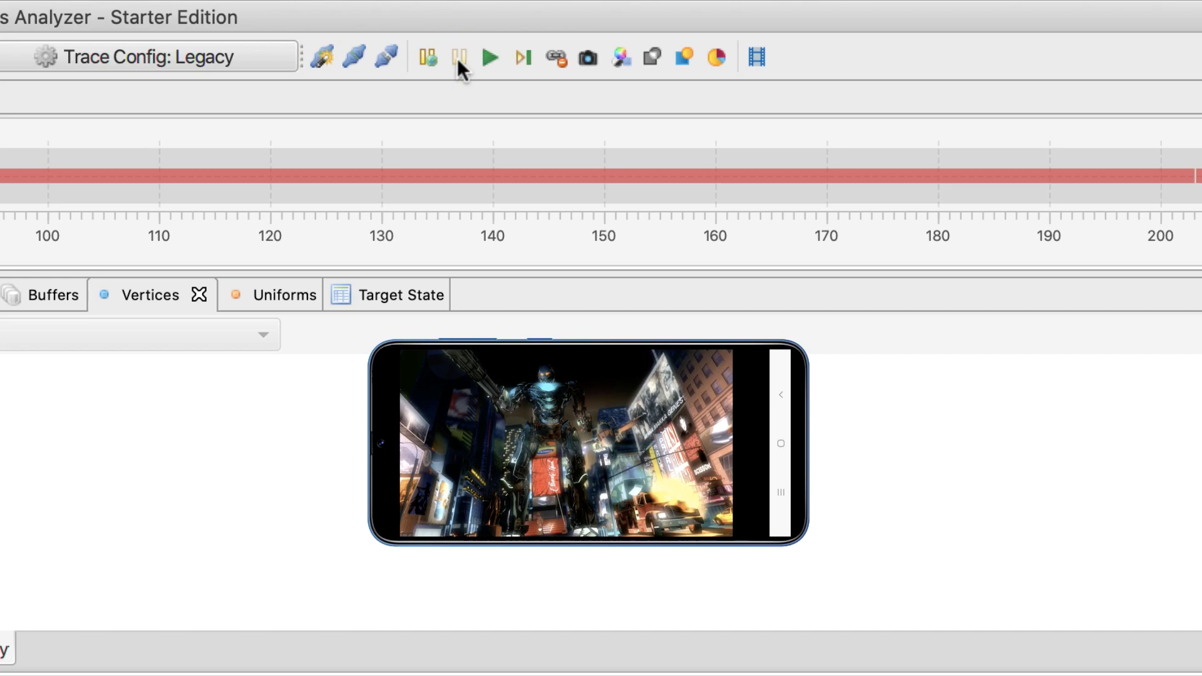
click(524, 59)
click(525, 57)
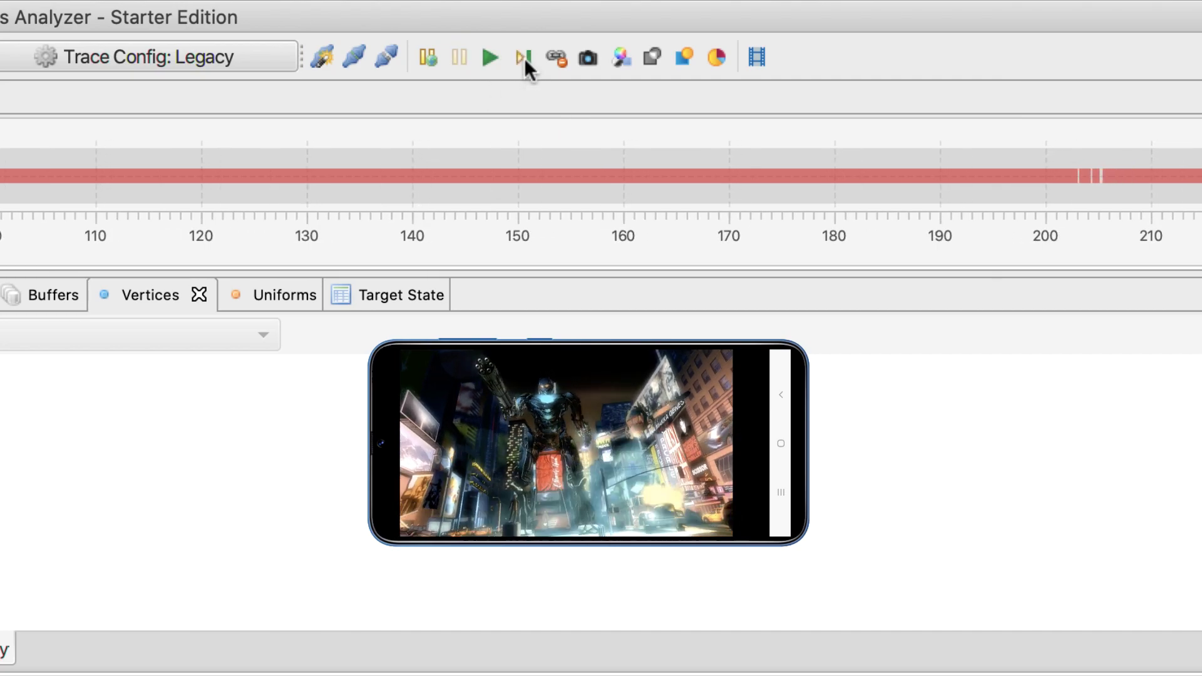
click(523, 57)
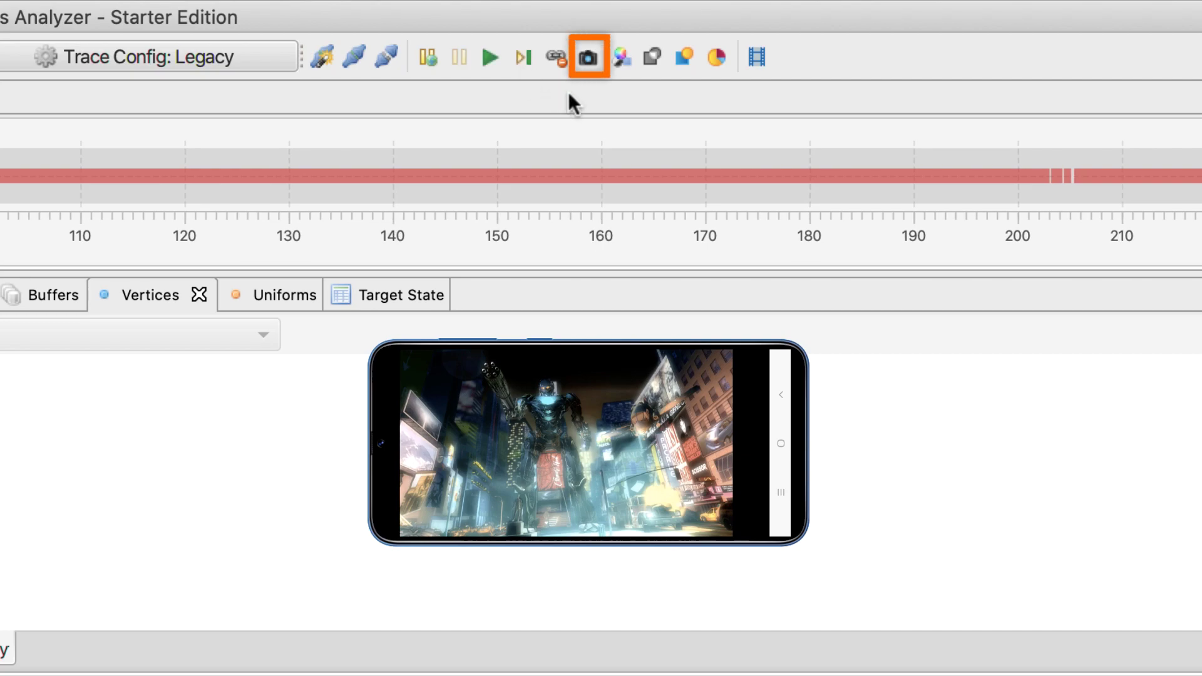
click(587, 58)
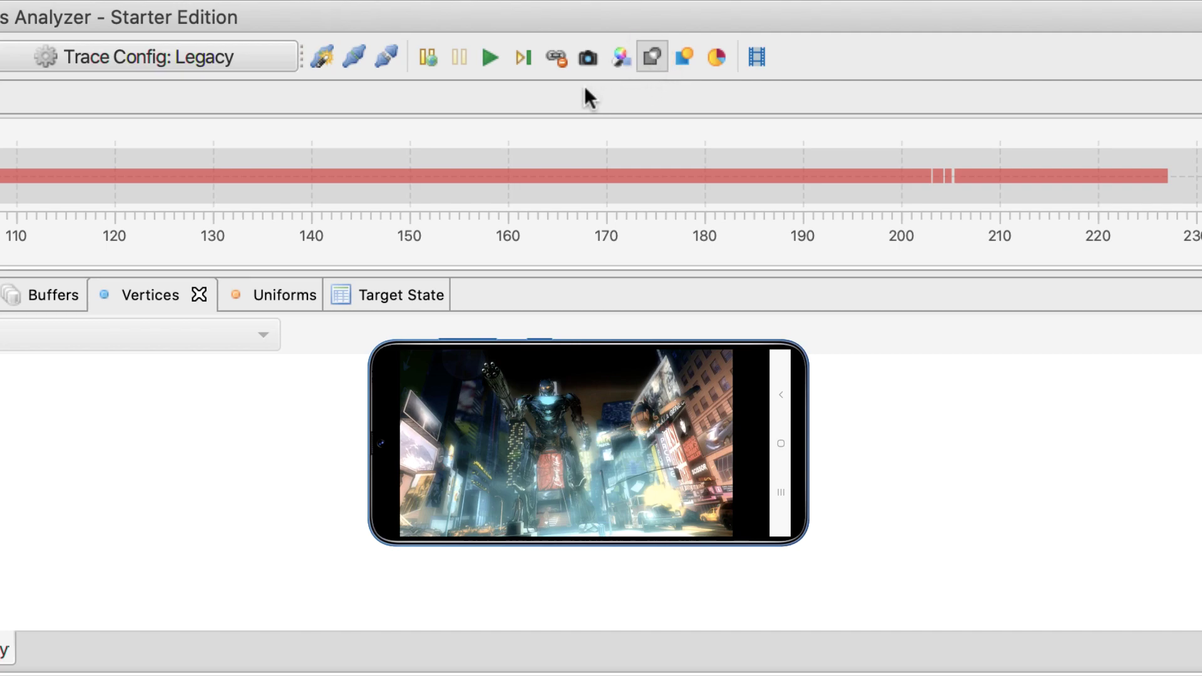
- Capture frames with overdraw, shader map and fragment count data in turn
click(585, 60)
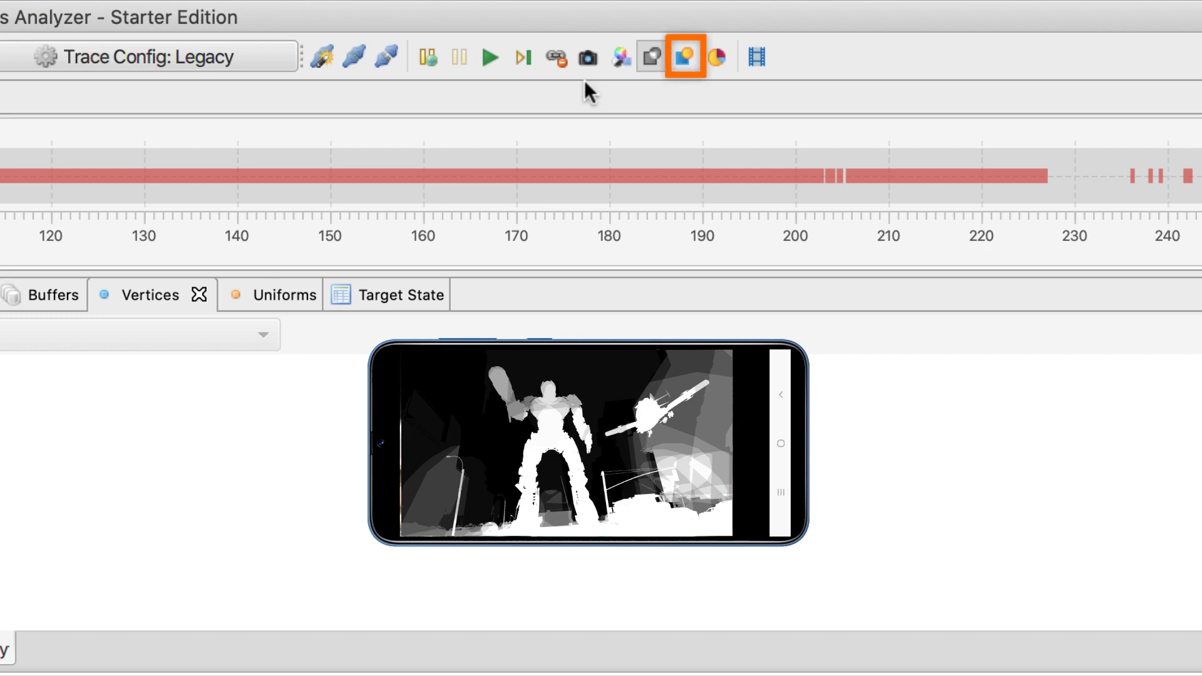
click(686, 59)
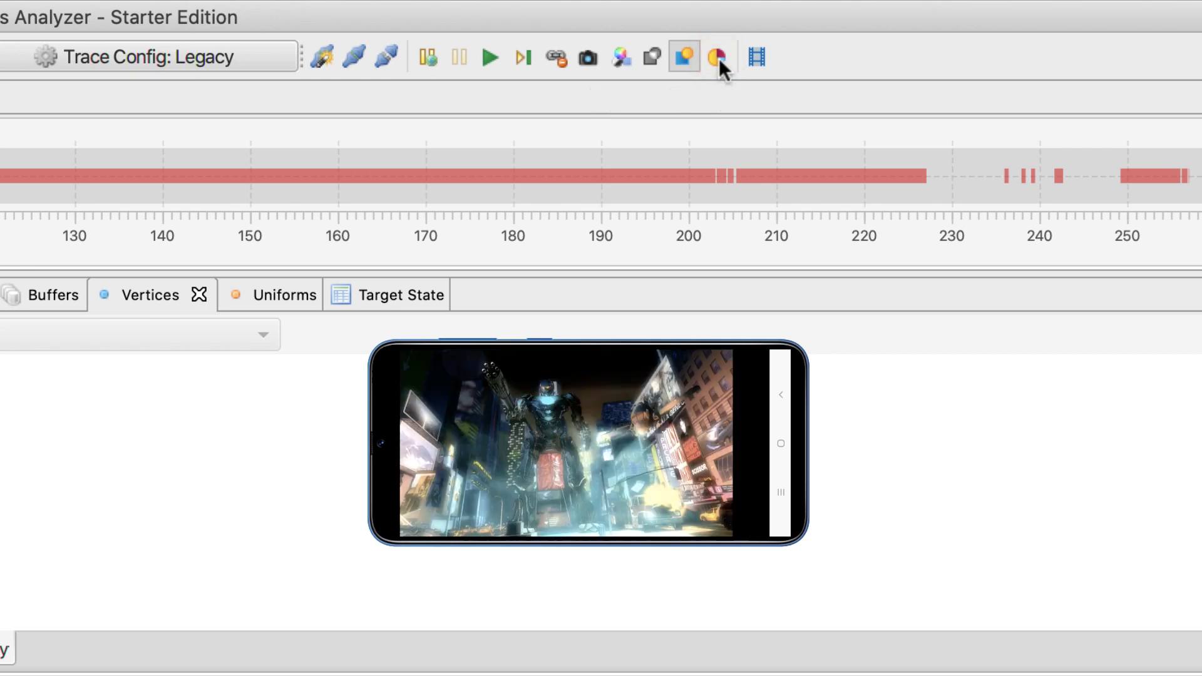
click(718, 58)
click(592, 58)
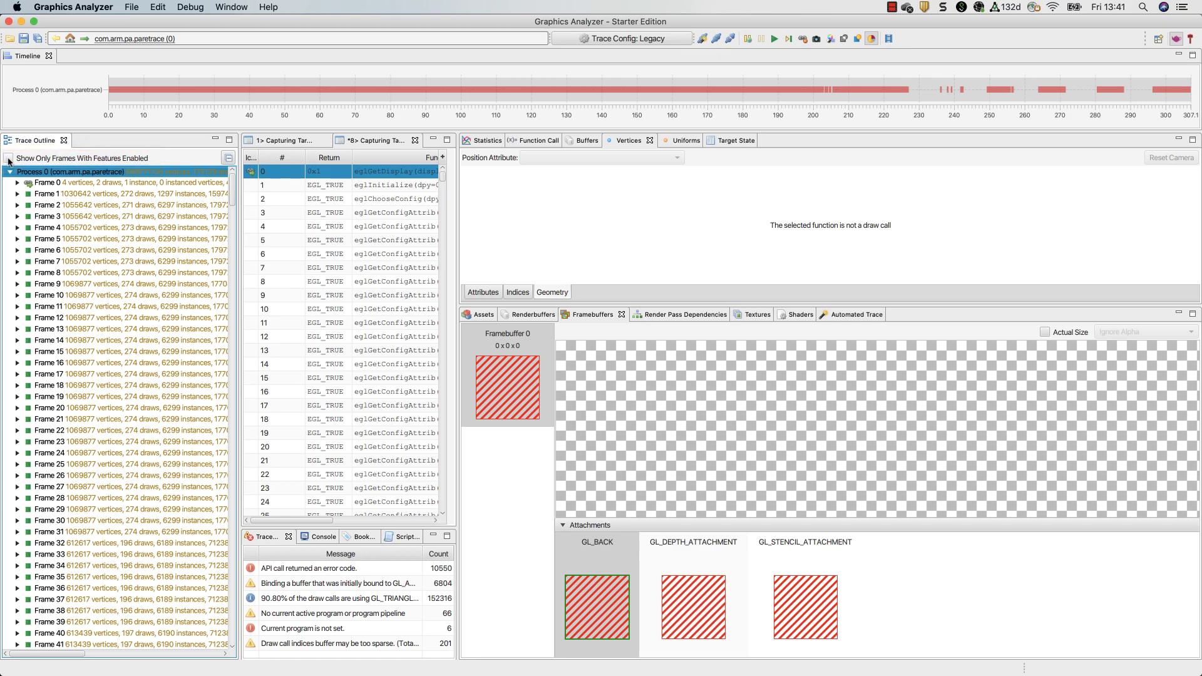
- Filter the Trace Outline to frames with captured features: Frame 0 and 564–567
click(9, 159)
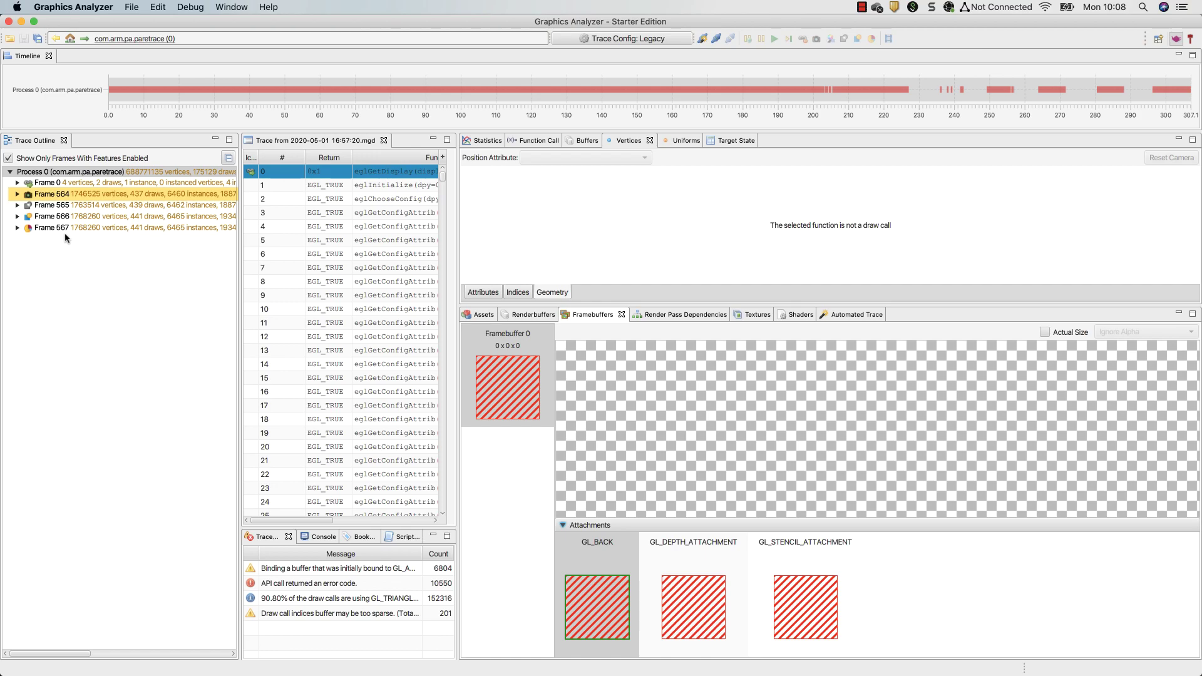
- Walk Frame 564's RenderPass 1 draw calls from glDrawElements 5255907 through 5256004 to 5256693
click(60, 193)
click(562, 526)
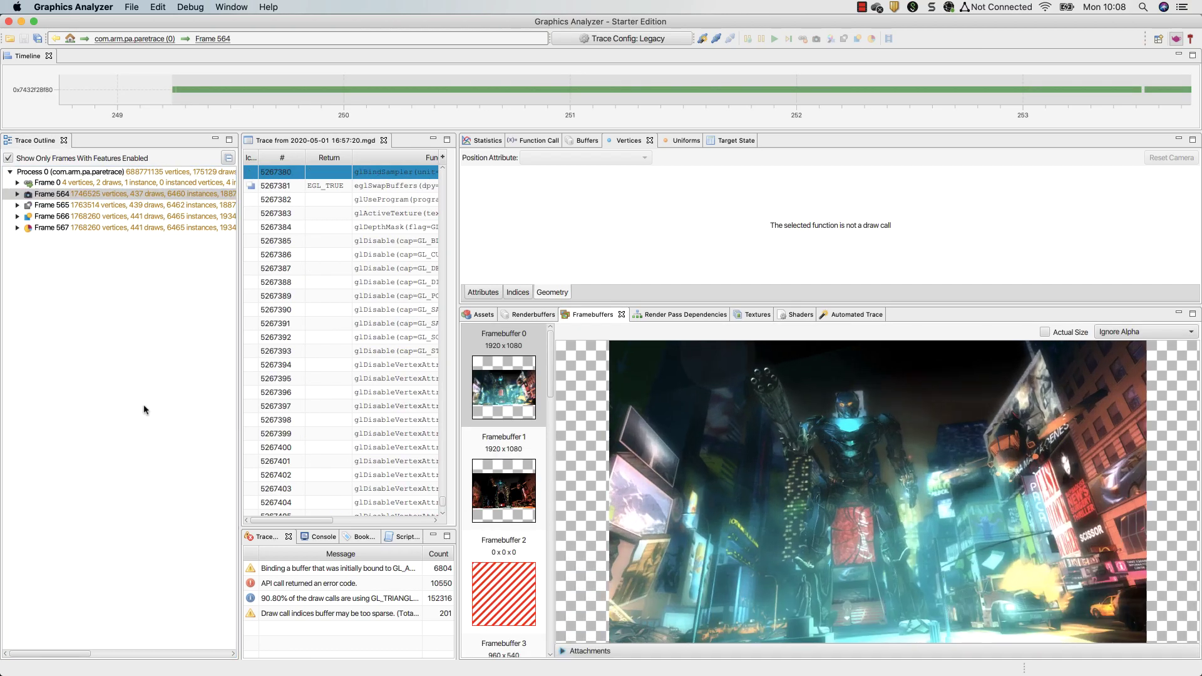
click(18, 195)
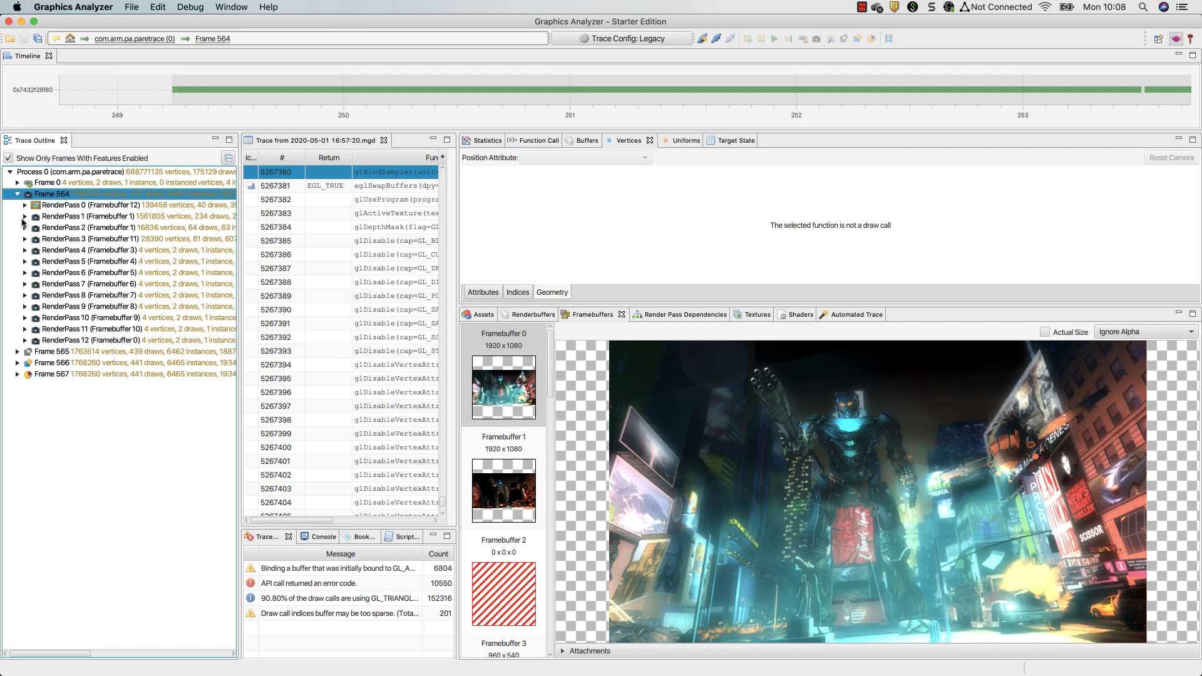
click(25, 216)
click(85, 328)
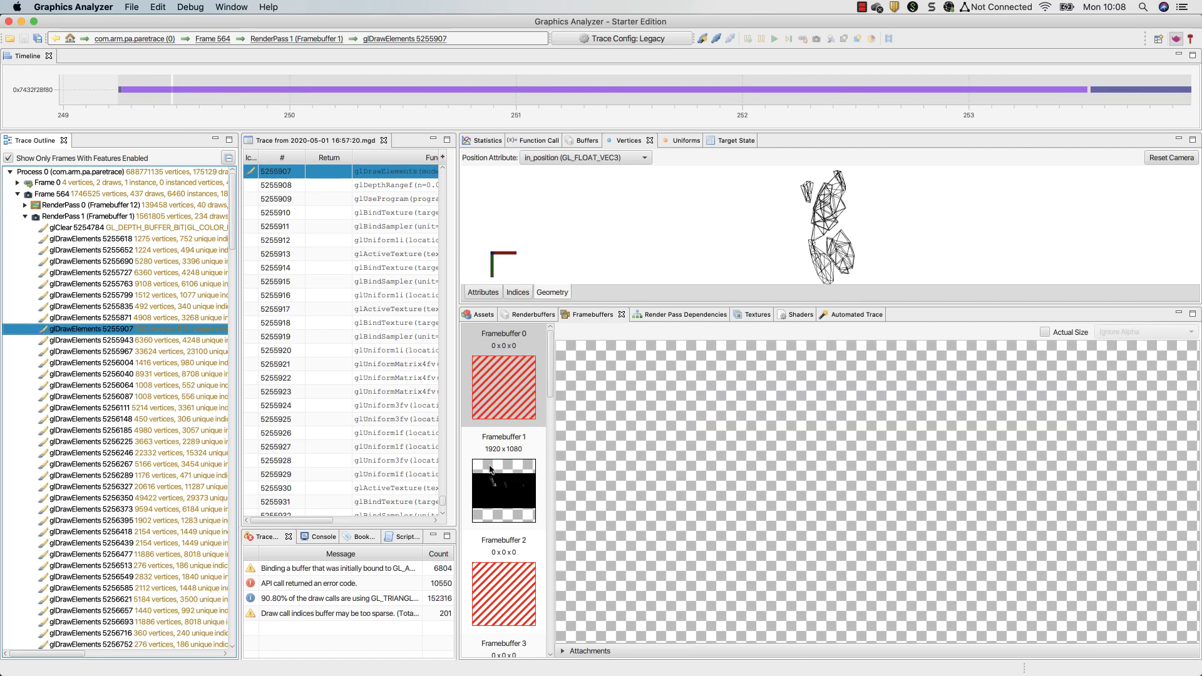
click(34, 329)
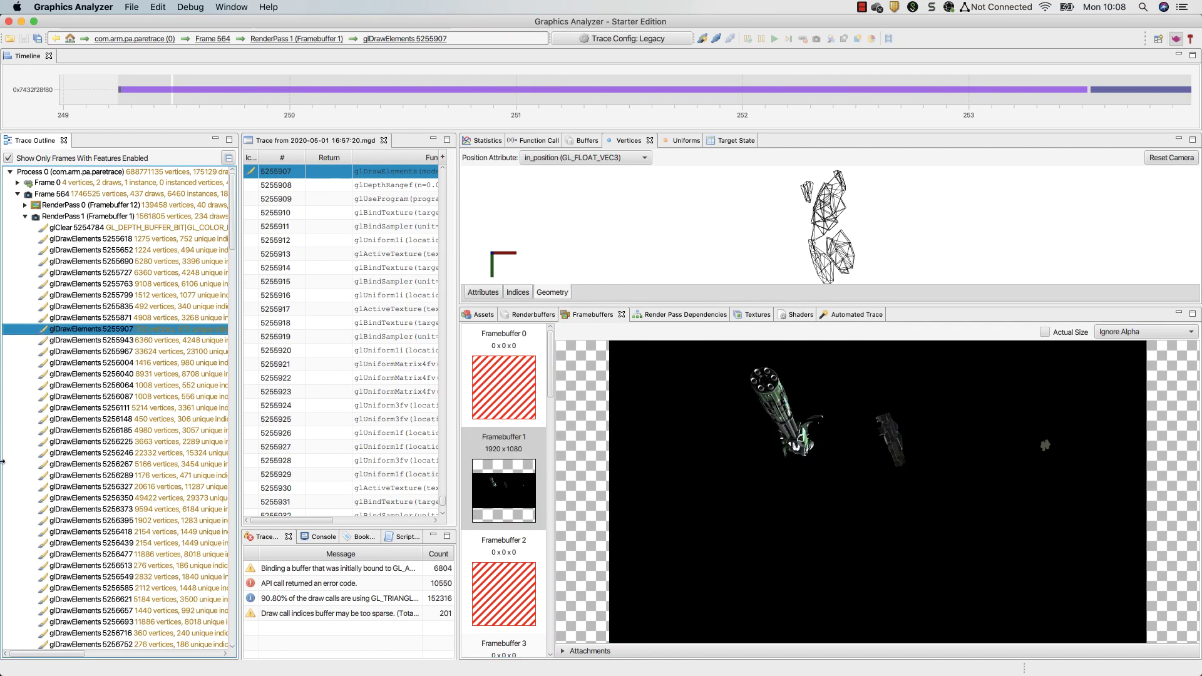
key(Down)
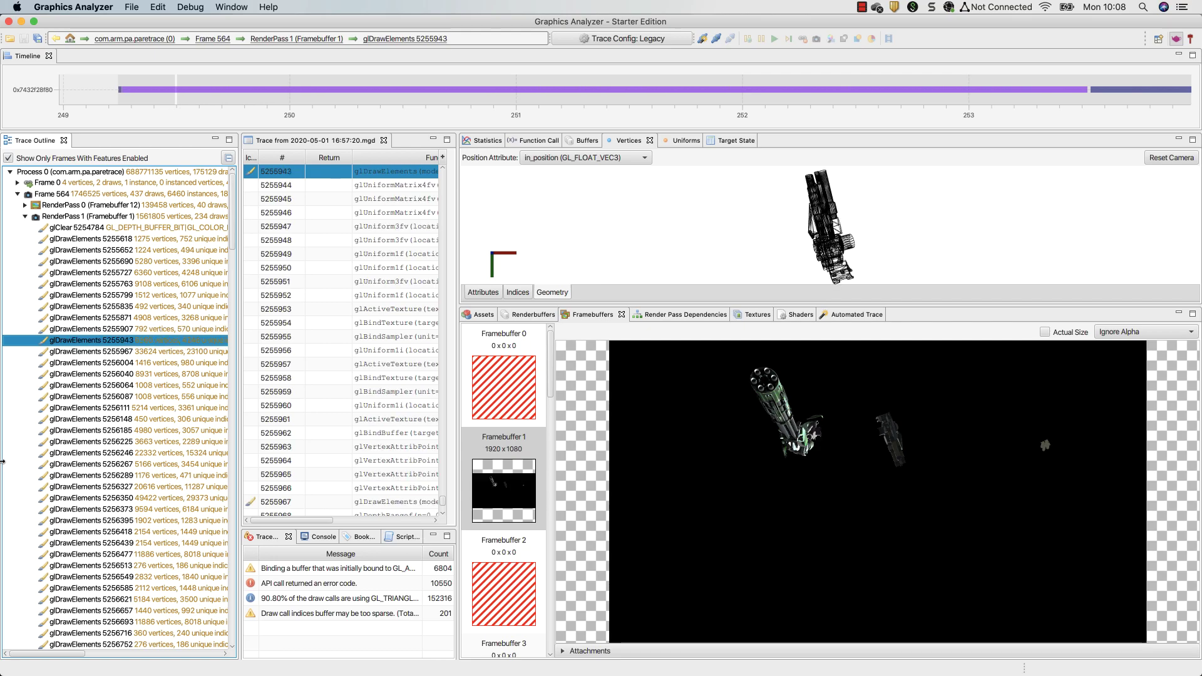
key(Down)
key(Down)
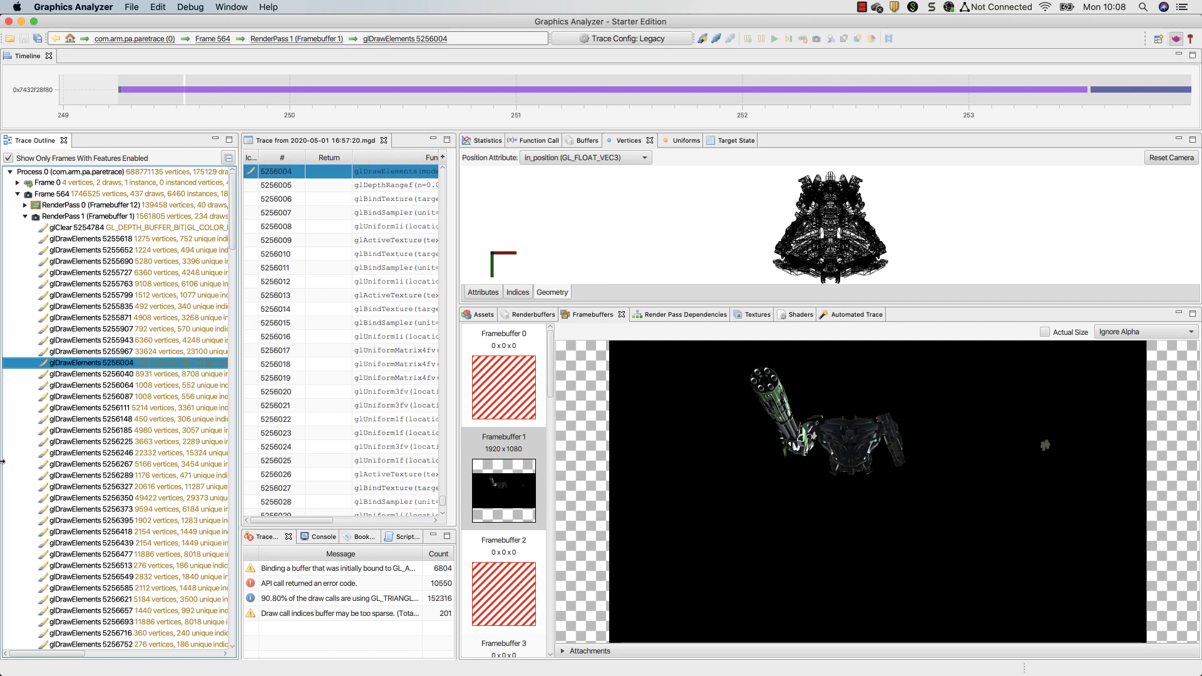
key(Down)
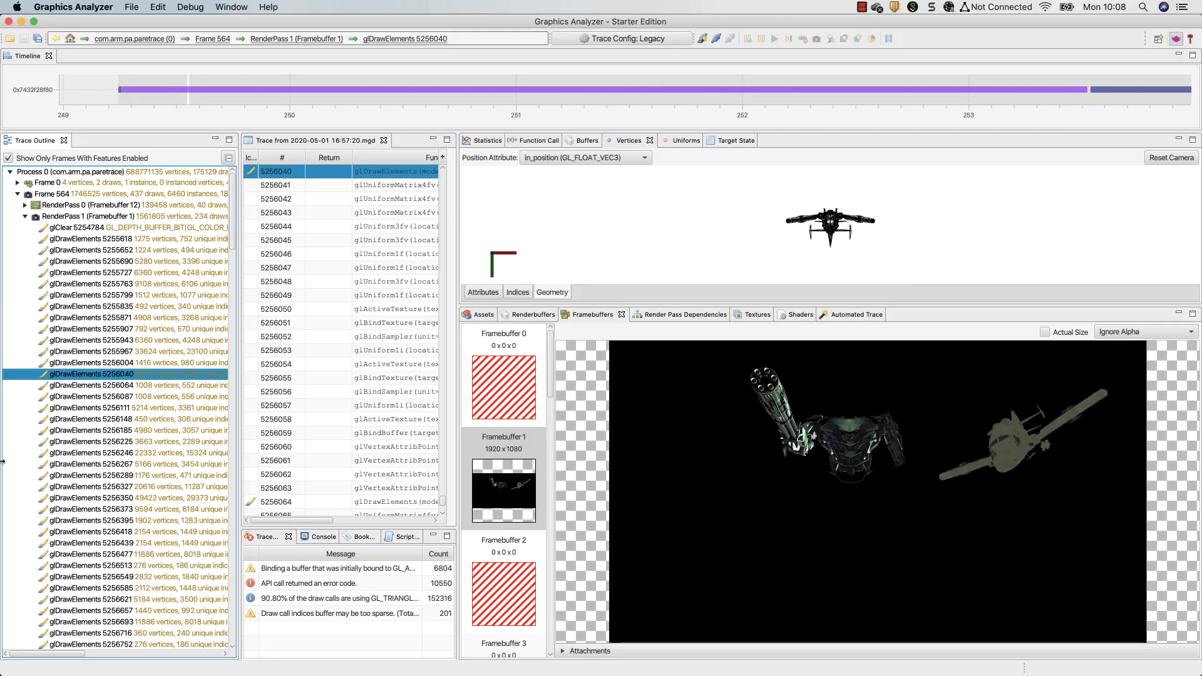
scroll(94, 507, down, 2)
click(85, 565)
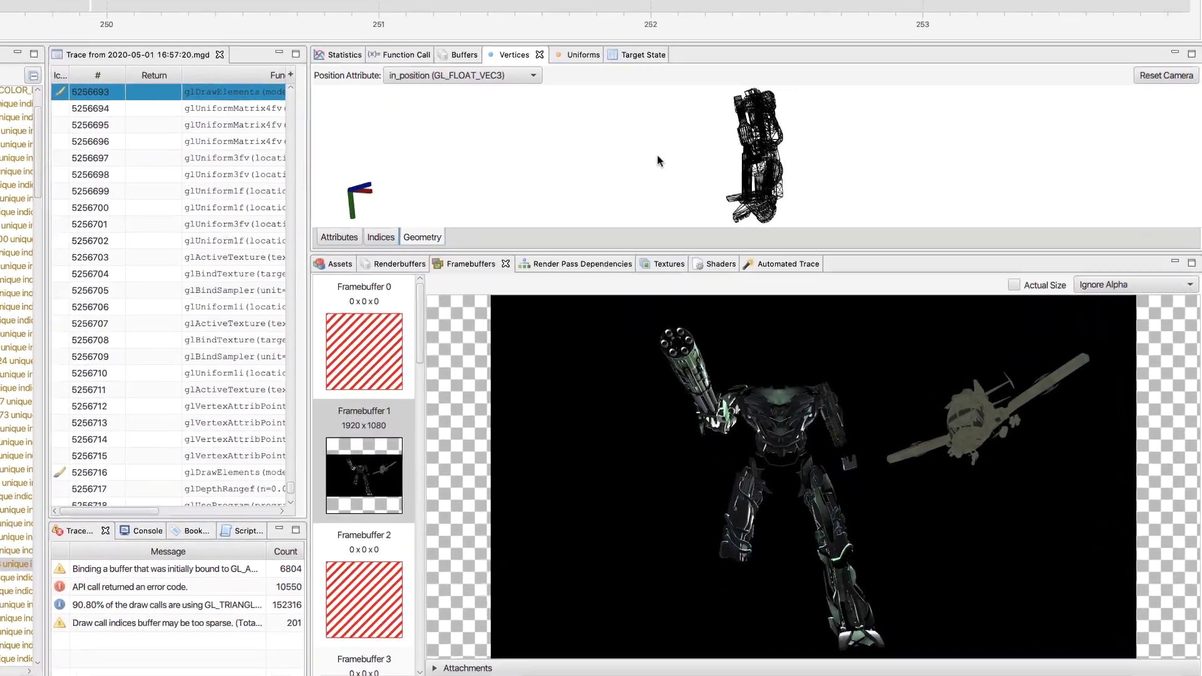
- Orbit the draw call's wireframe robot geometry in the Vertices view to several angles
drag(742, 200, 715, 235)
mouse_move(579, 148)
mouse_down()
mouse_move(545, 126)
mouse_move(501, 121)
mouse_move(590, 125)
mouse_move(594, 141)
mouse_move(566, 149)
mouse_move(656, 123)
mouse_up()
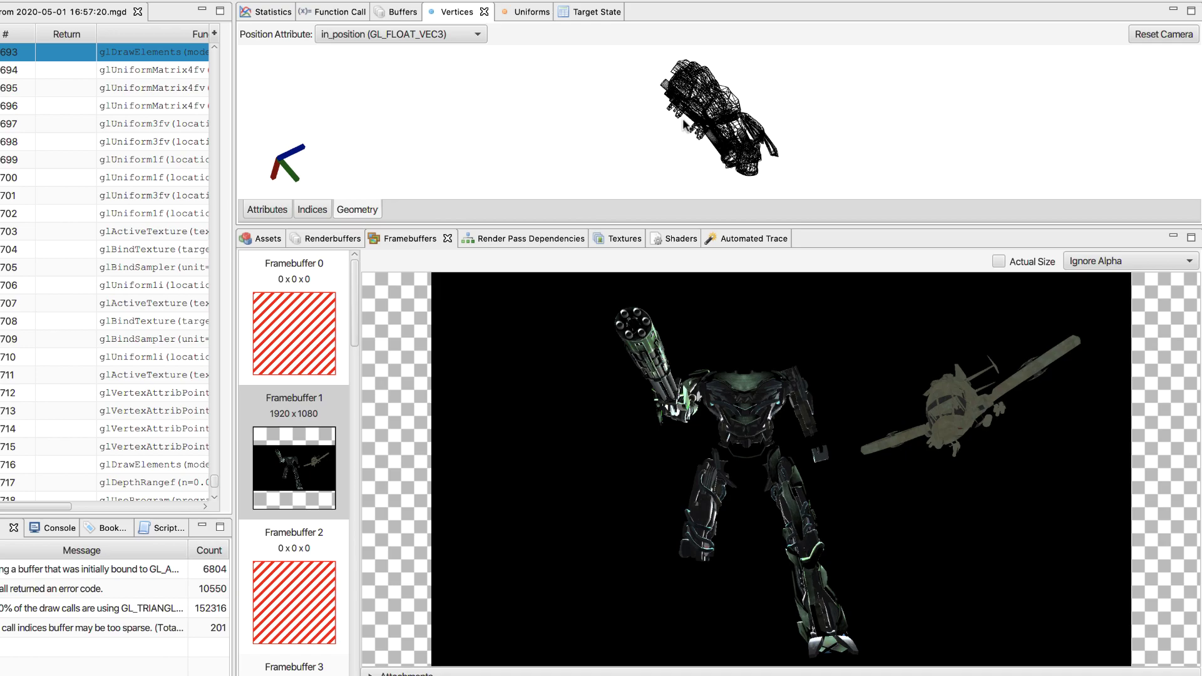
scroll(682, 122, up, 1)
scroll(683, 122, up, 1)
scroll(683, 122, up, 1)
scroll(683, 122, up, 3)
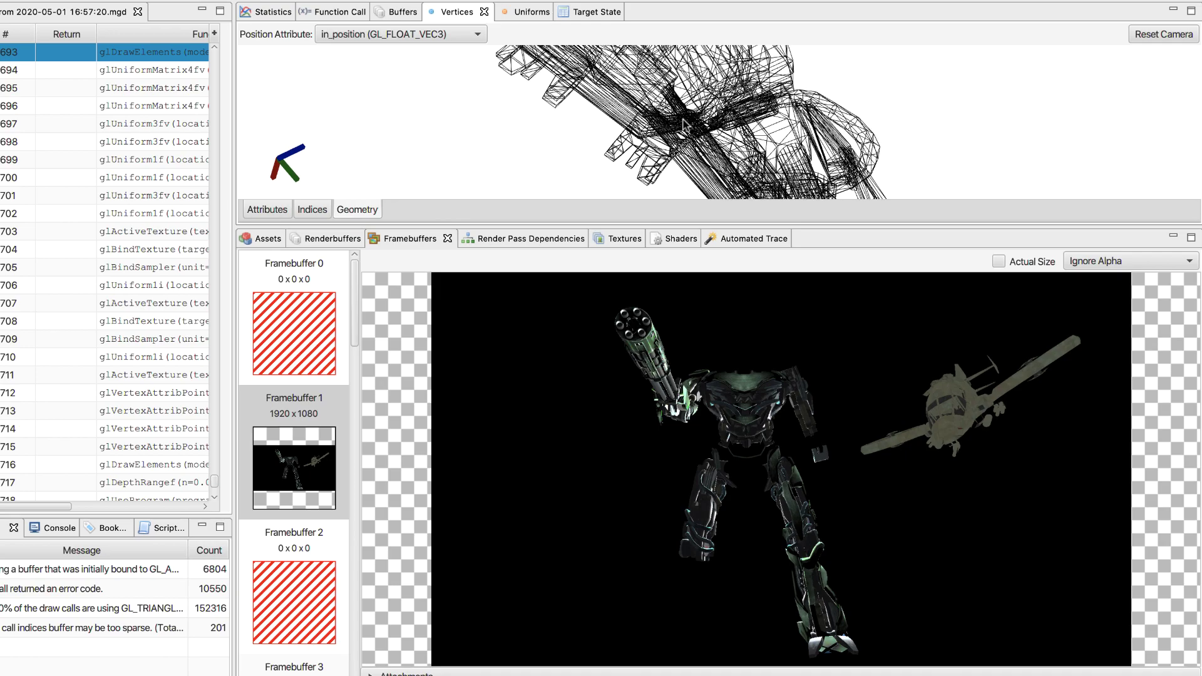
drag(683, 122, 684, 153)
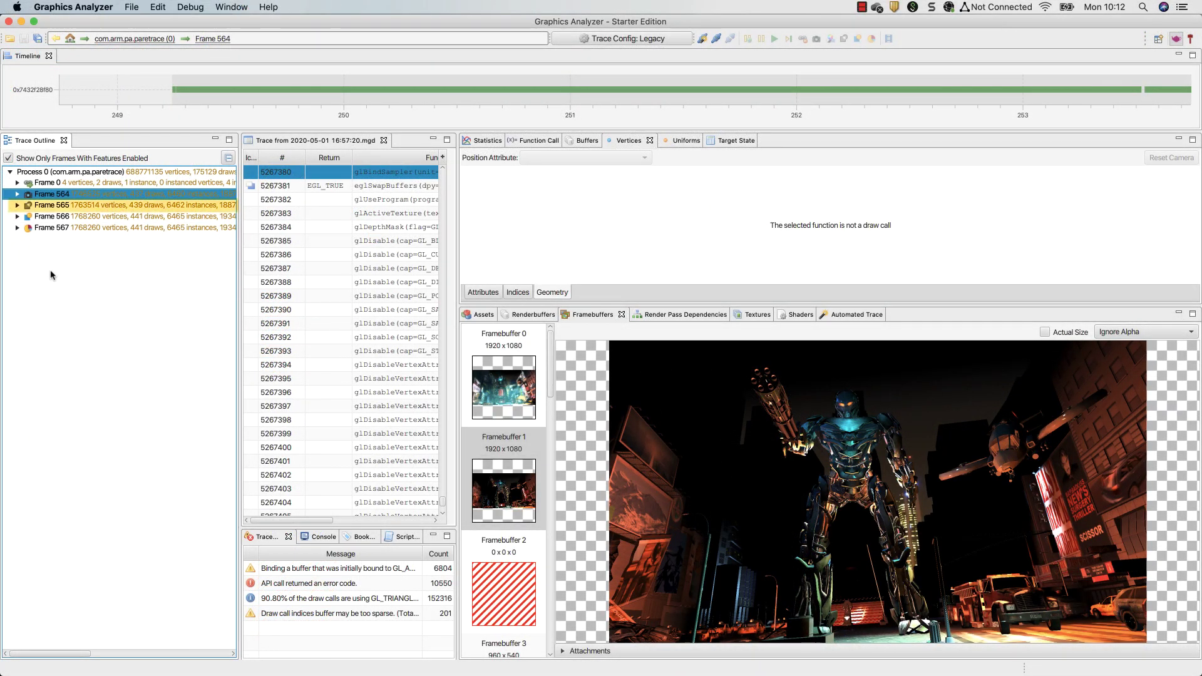
- Load Frame 565's overdraw capture of the scene
click(61, 205)
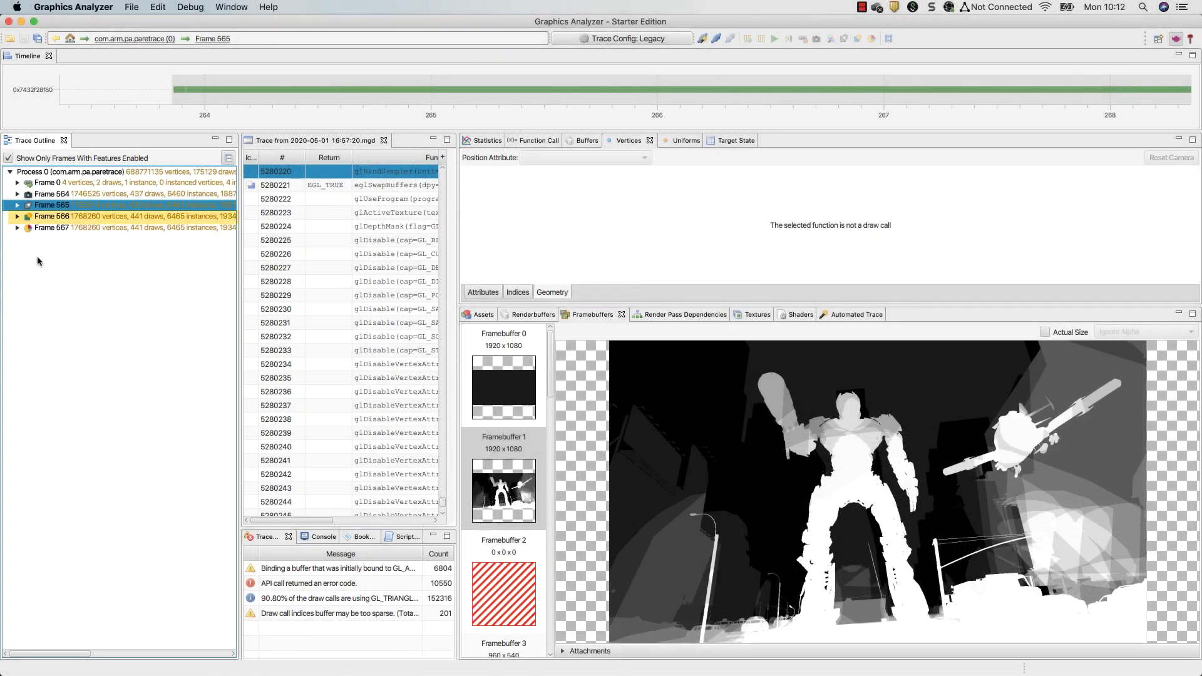
- Load Frame 566's shader map capture, colouring the scene by shader
click(57, 217)
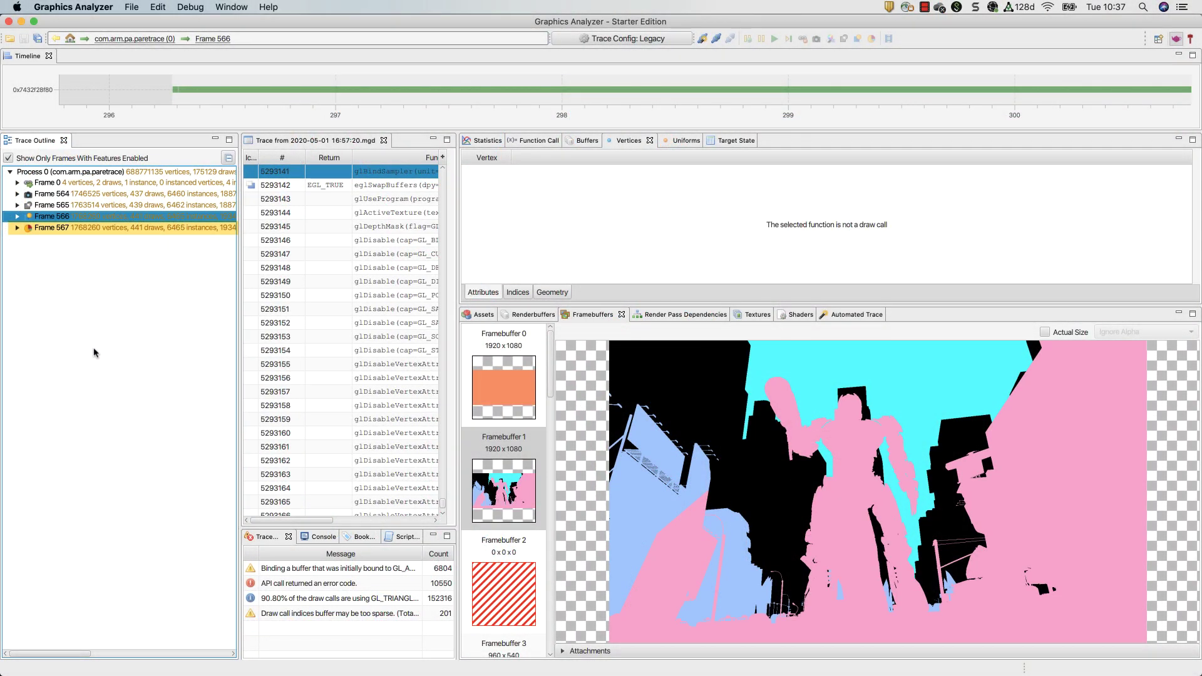
- For Frame 567, sort fragment shaders by Percent Cycles descending, shader 339 top at 33.334%
click(66, 229)
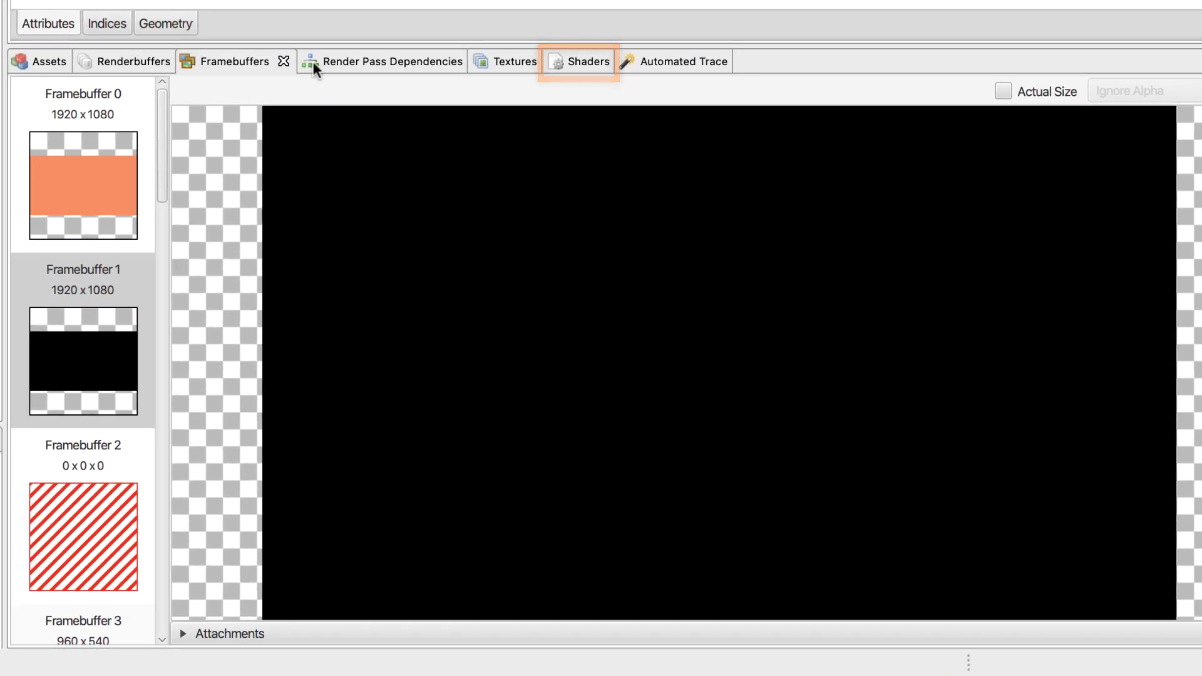
click(578, 60)
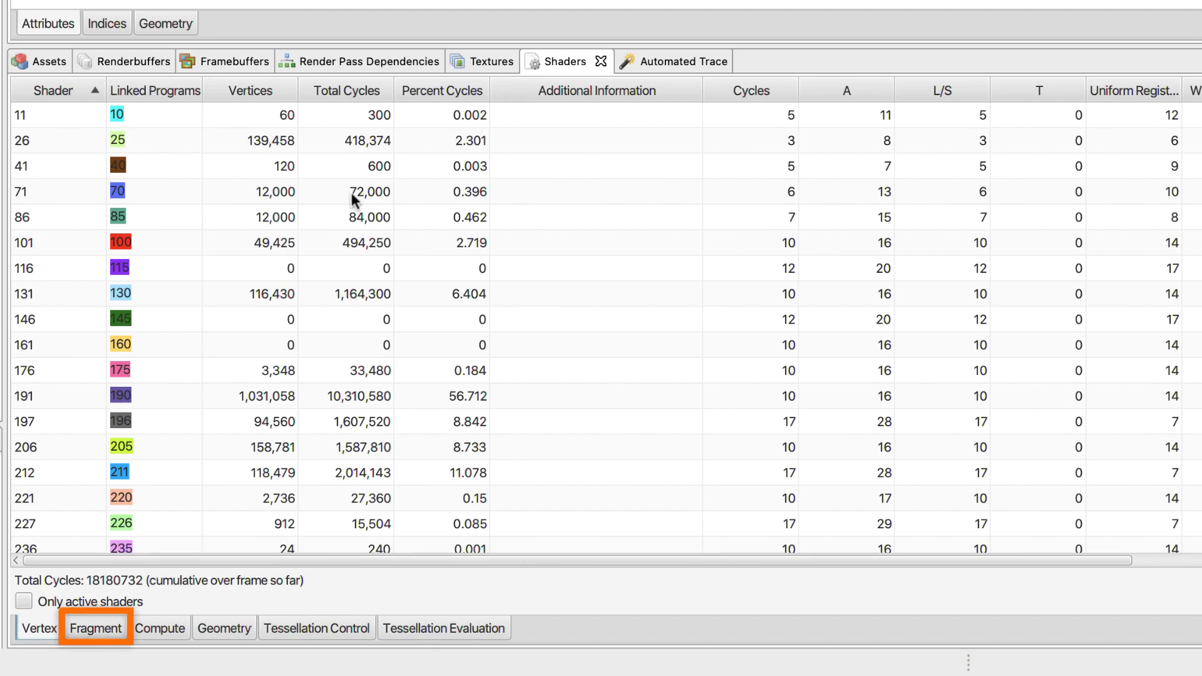
click(100, 630)
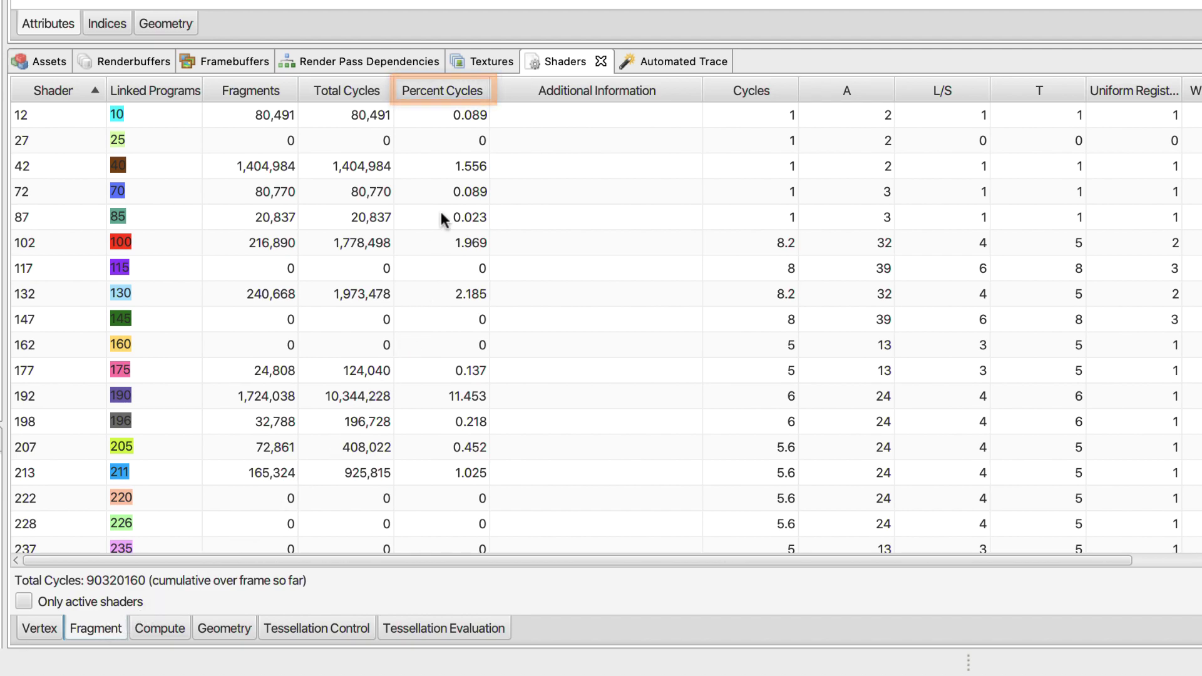
click(442, 90)
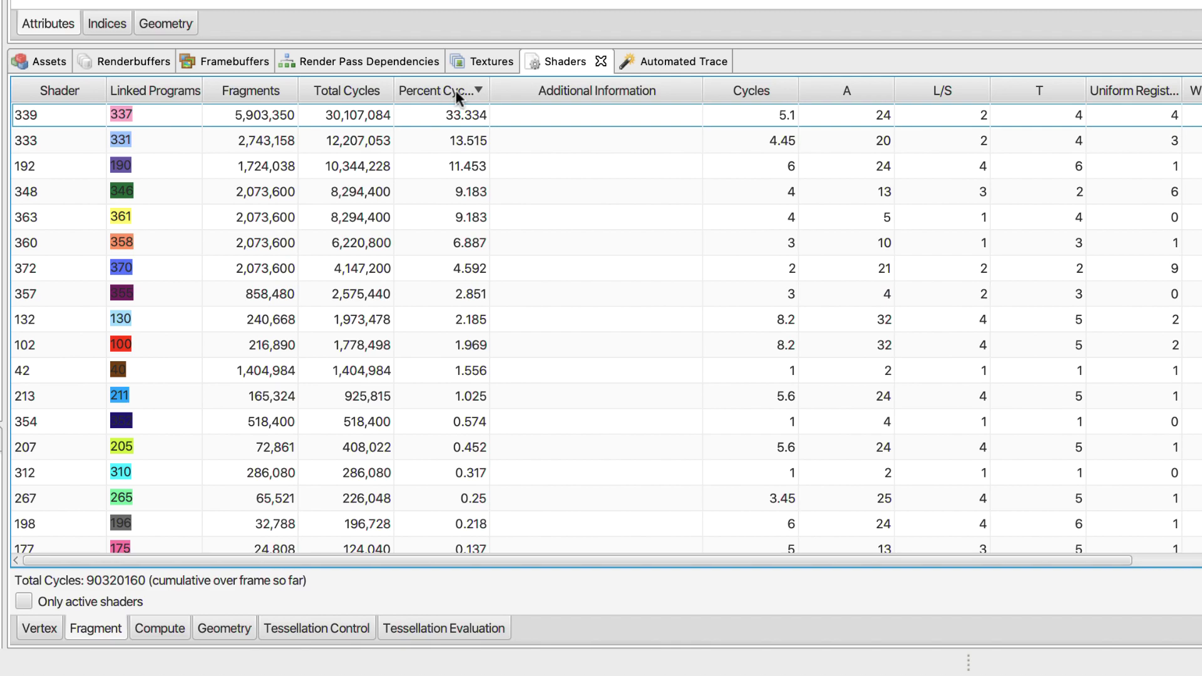